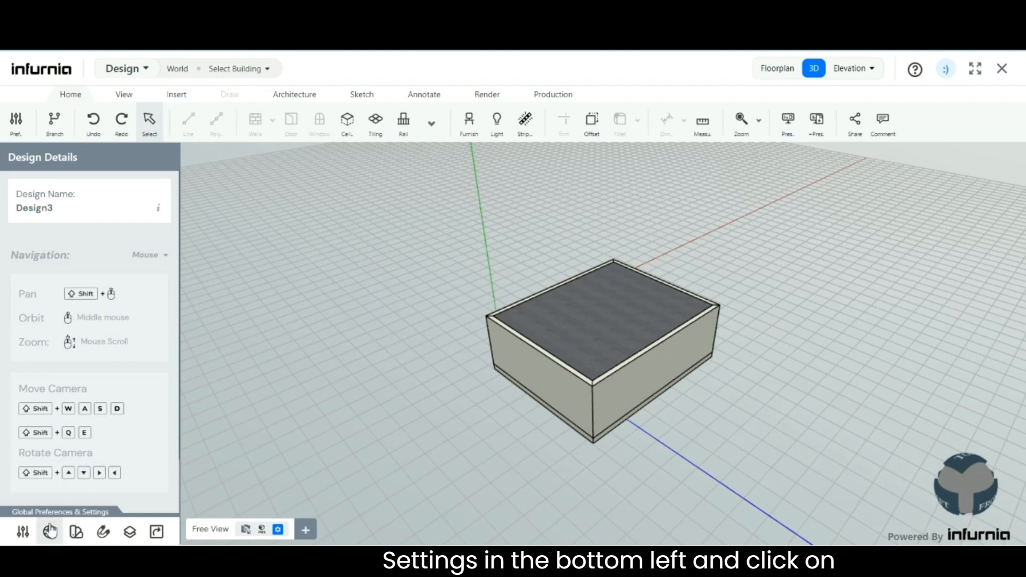
Set the world's property lines by sketching a closed rectangle about 11473 mm wide around the building, and apply the sketch.
{"action": "left_click", "coordinate": [49, 533]}
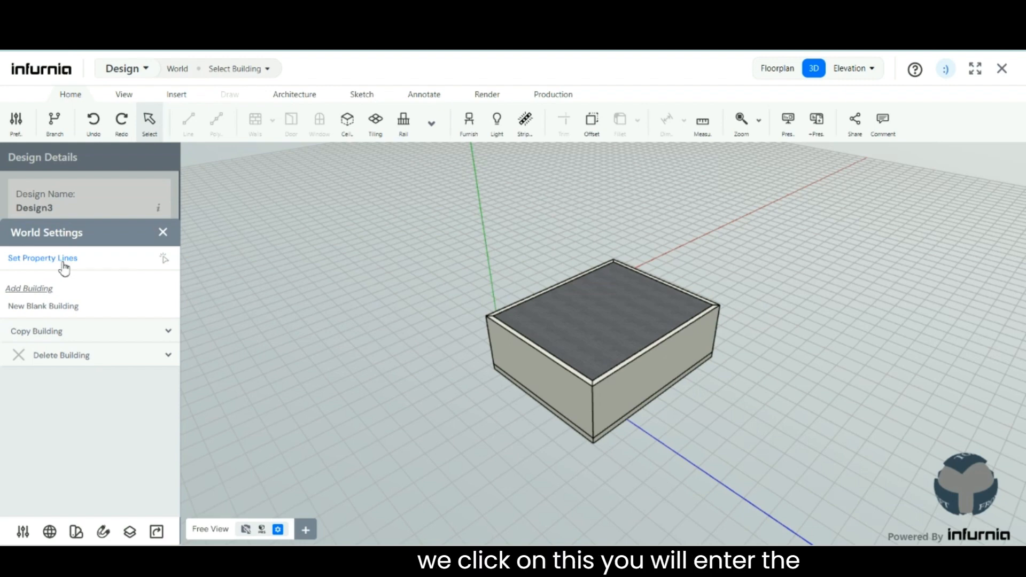
{"action": "left_click", "coordinate": [60, 261]}
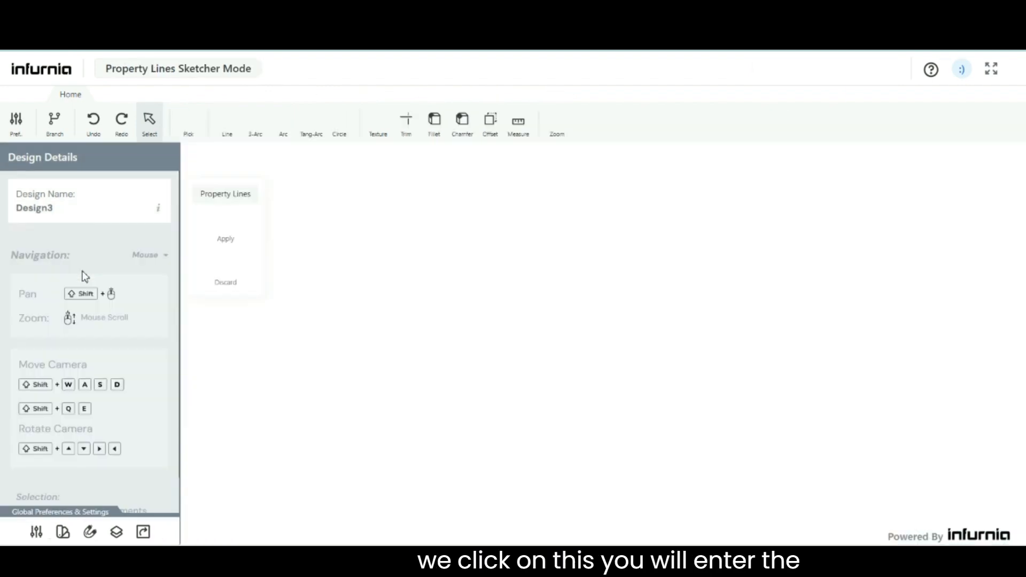
{"action": "left_click", "coordinate": [231, 130]}
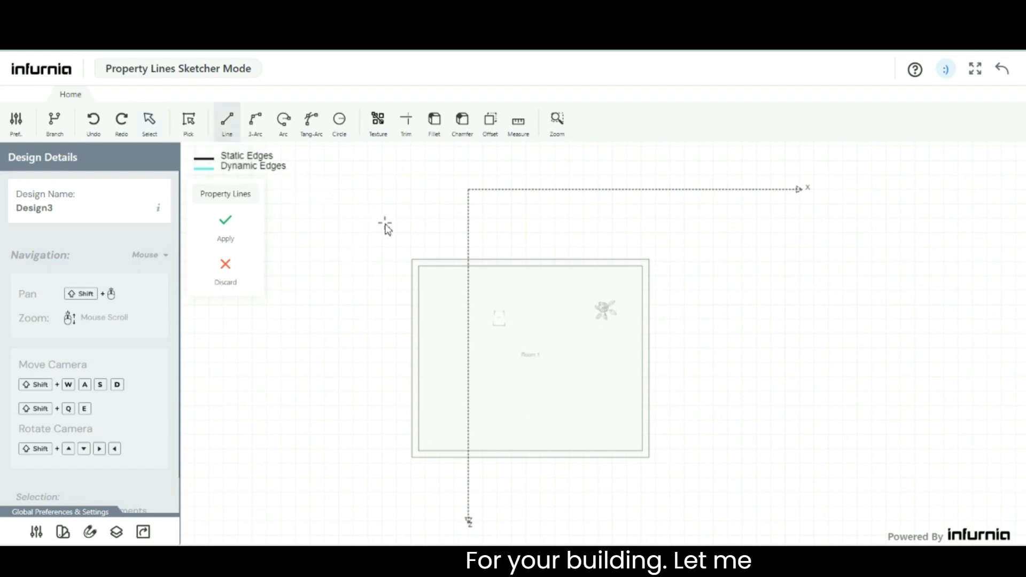
{"action": "left_click", "coordinate": [379, 219]}
{"action": "left_click", "coordinate": [711, 220]}
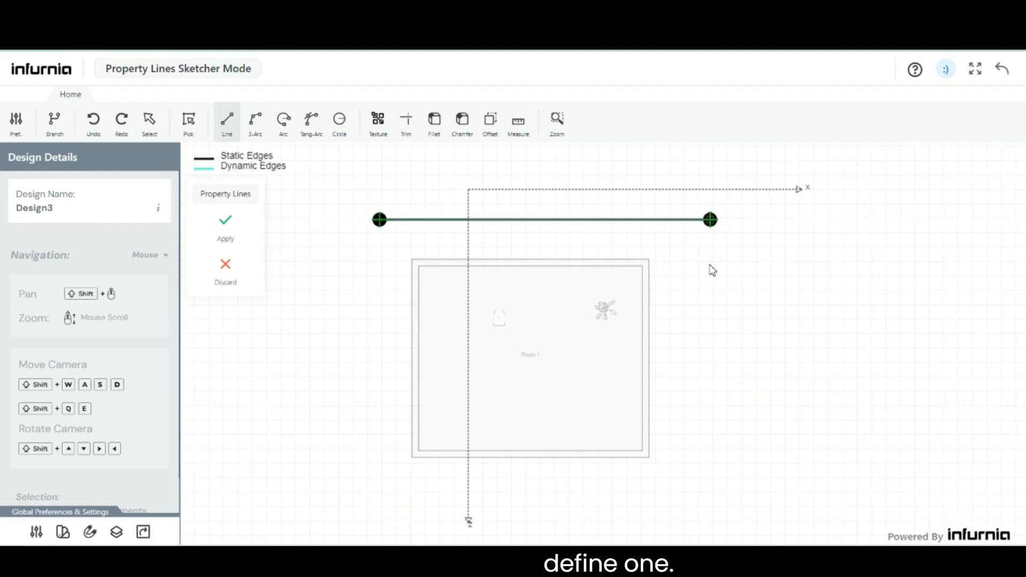
{"action": "left_click", "coordinate": [710, 499]}
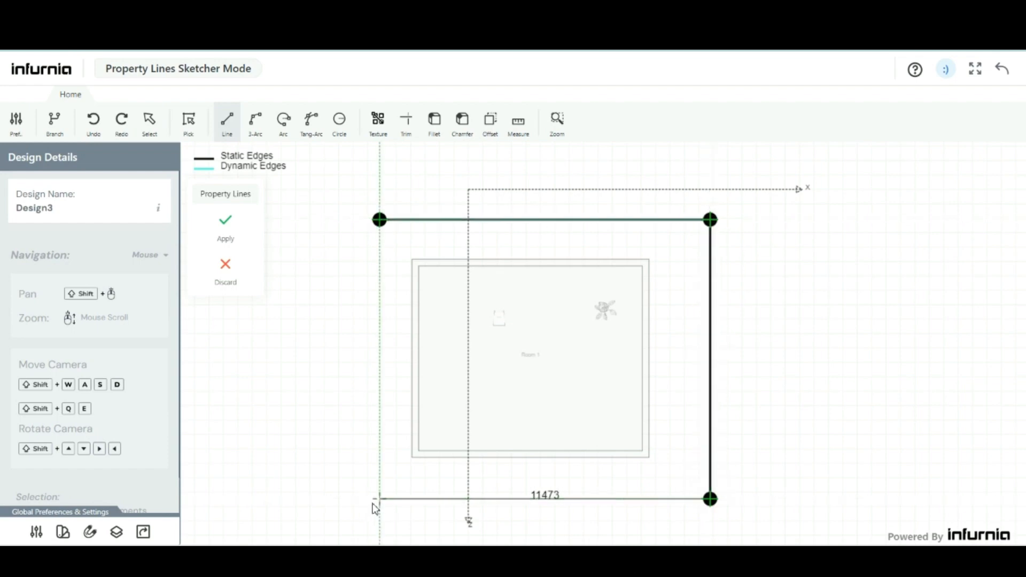
{"action": "left_click", "coordinate": [380, 499]}
{"action": "left_click", "coordinate": [380, 220]}
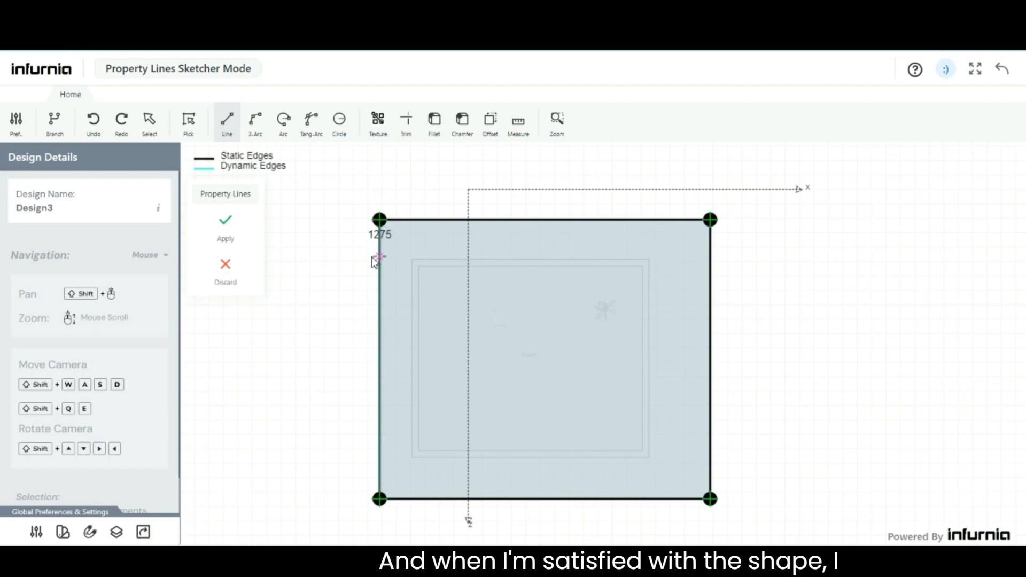
{"action": "left_click", "coordinate": [227, 225]}
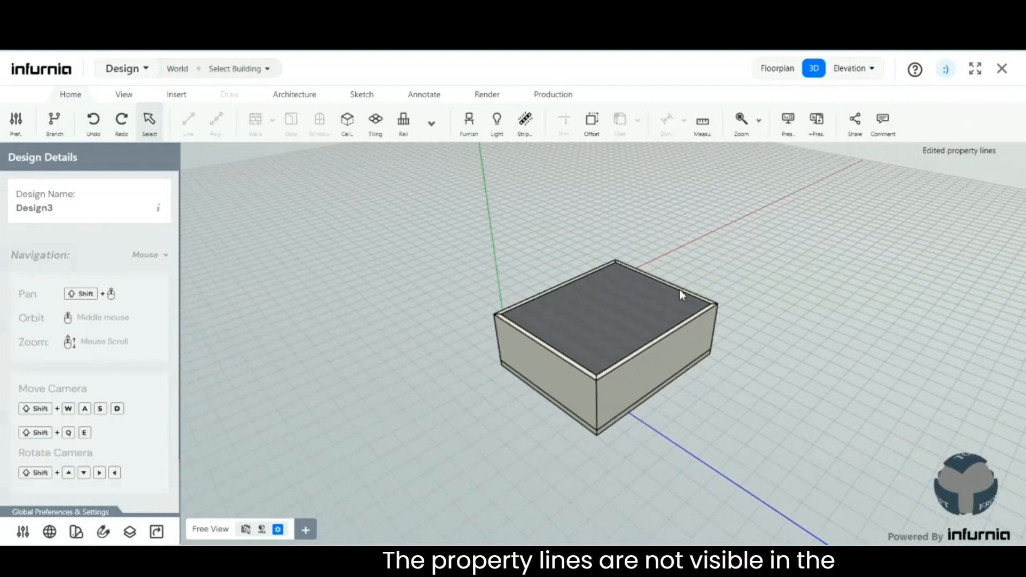
View the property lines around the building in the floorplan.
{"action": "scroll", "coordinate": [679, 290], "scroll_direction": "up", "scroll_amount": 3}
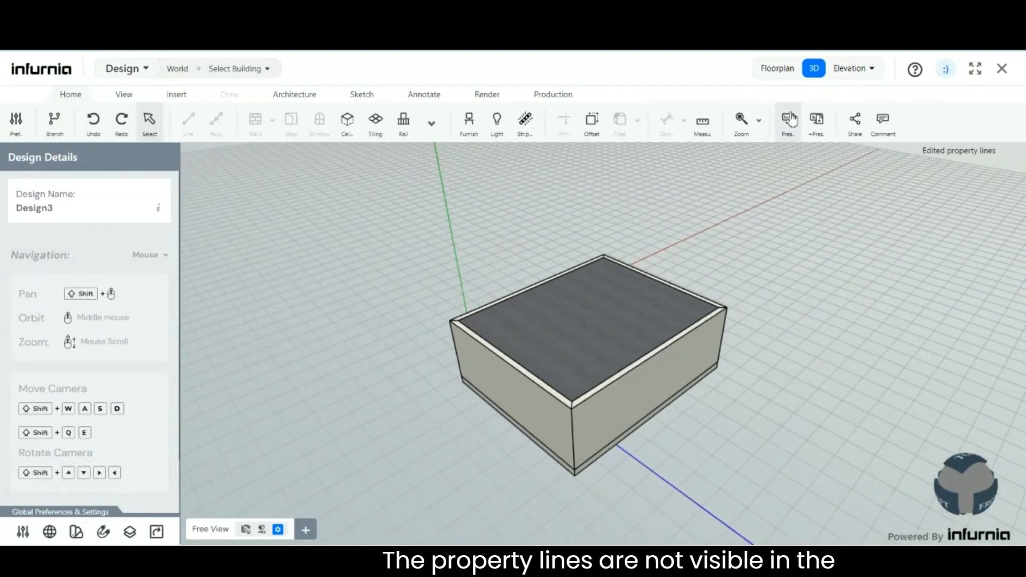
{"action": "left_click", "coordinate": [775, 69]}
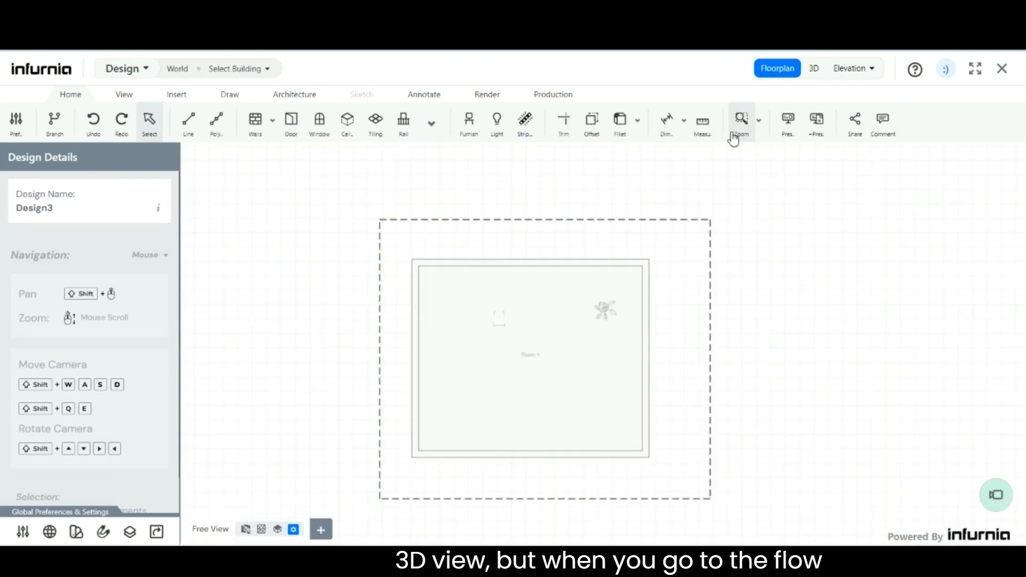
{"action": "scroll", "coordinate": [584, 312], "scroll_direction": "down", "scroll_amount": 3}
{"action": "scroll", "coordinate": [546, 318], "scroll_direction": "up", "scroll_amount": 1}
{"action": "scroll", "coordinate": [518, 309], "scroll_direction": "up", "scroll_amount": 2}
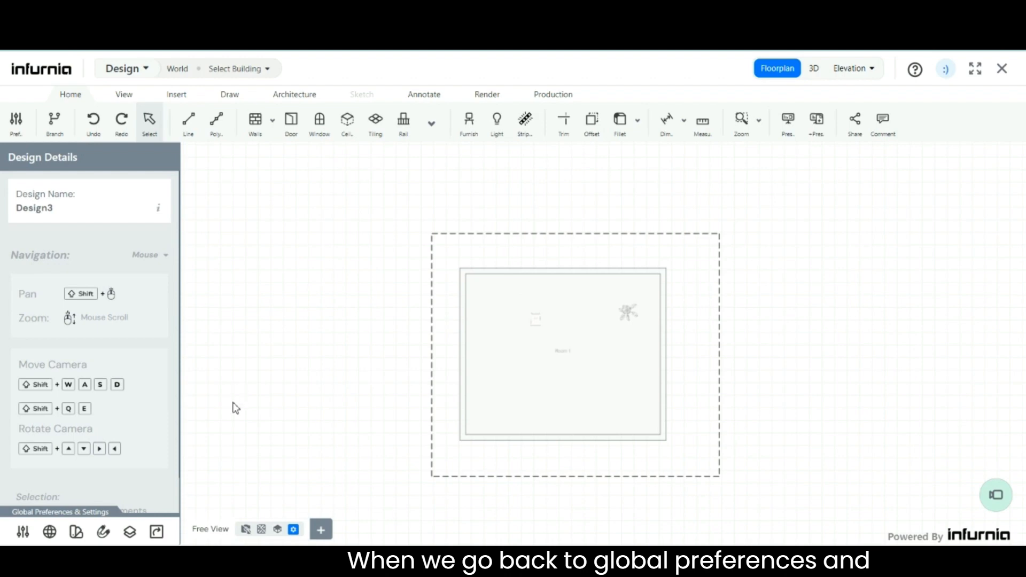
Add a new blank building through the World settings.
{"action": "left_click", "coordinate": [55, 537]}
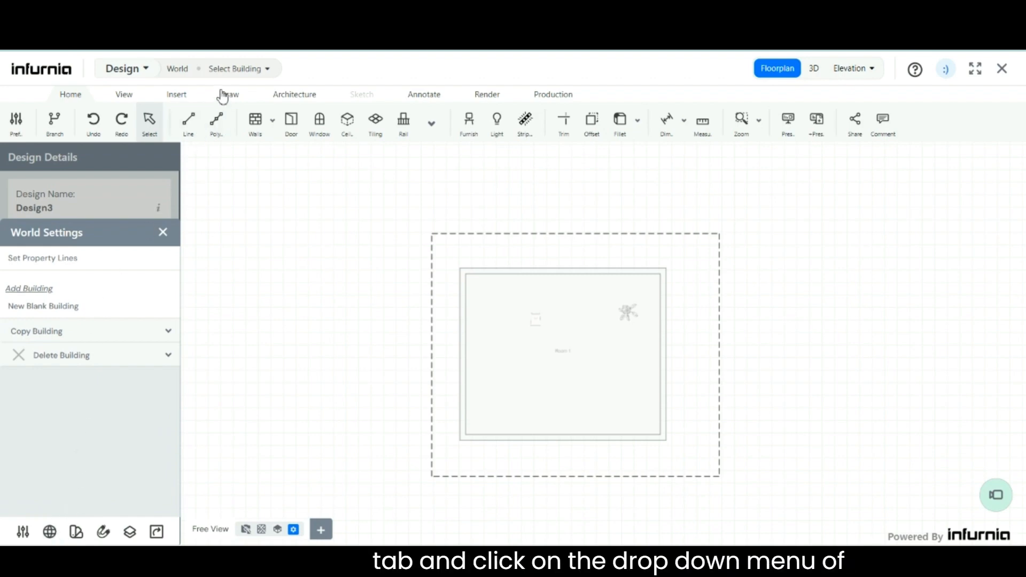
{"action": "left_click", "coordinate": [269, 69]}
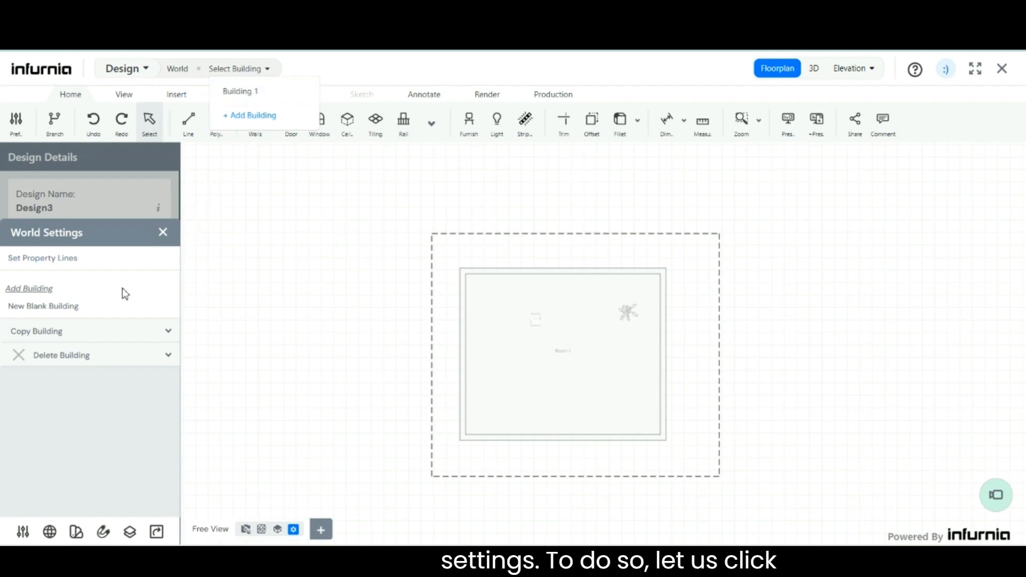
{"action": "left_click", "coordinate": [68, 317]}
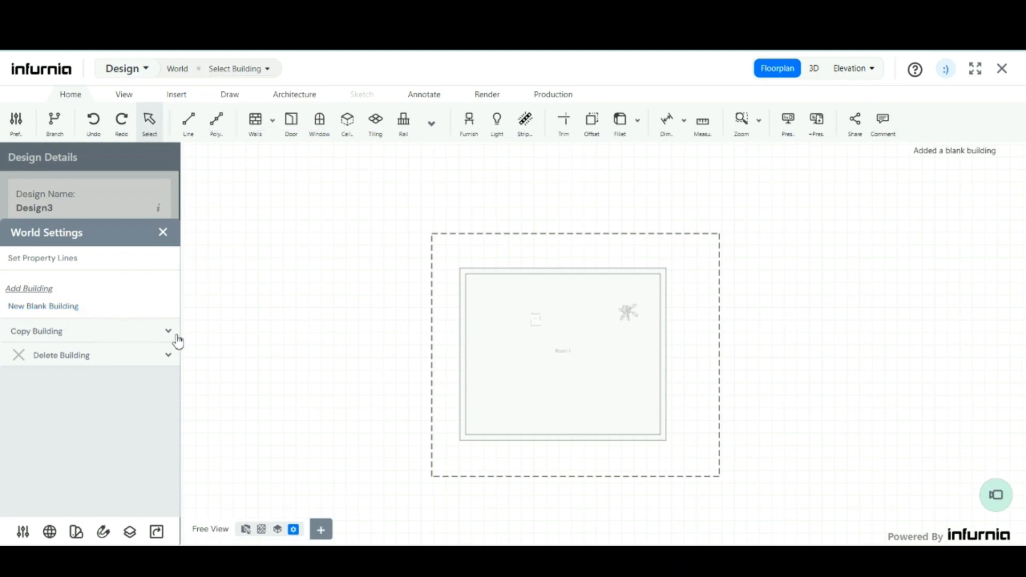
Switch to Building 2 and check its contents in 3D and in the floorplan.
{"action": "left_click", "coordinate": [266, 70]}
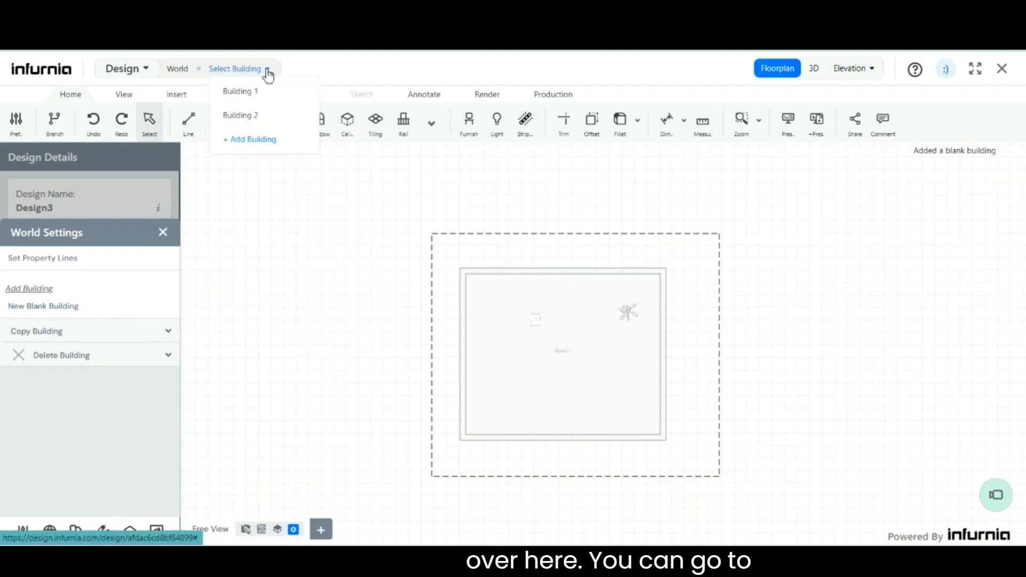
{"action": "left_click", "coordinate": [262, 121]}
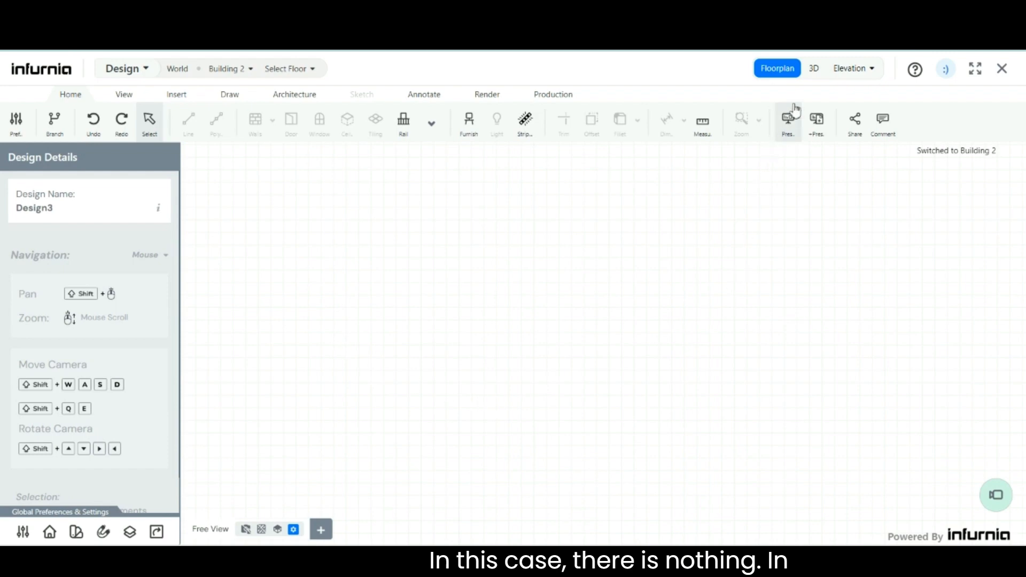
{"action": "left_click", "coordinate": [814, 75]}
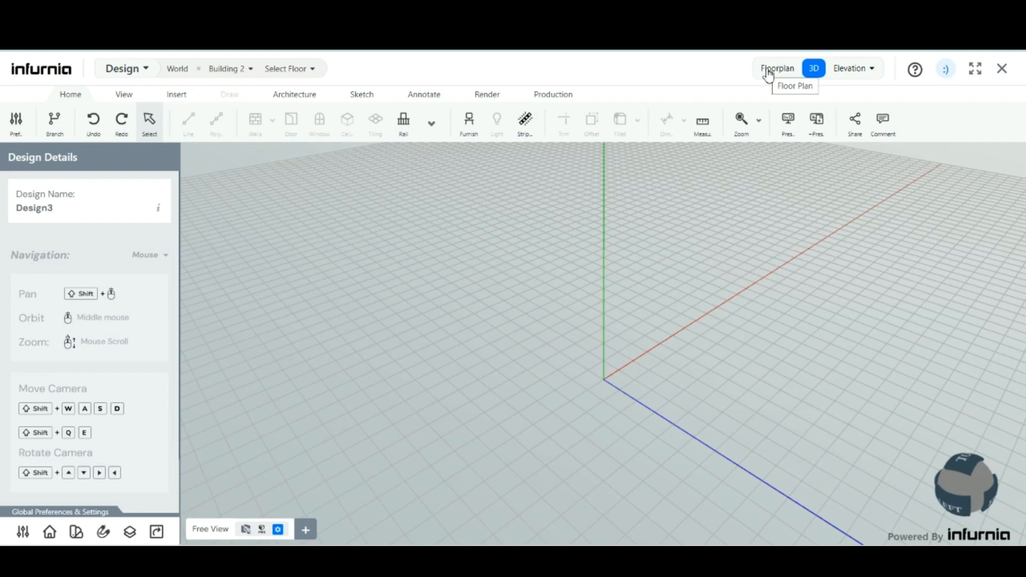
{"action": "left_click", "coordinate": [768, 69]}
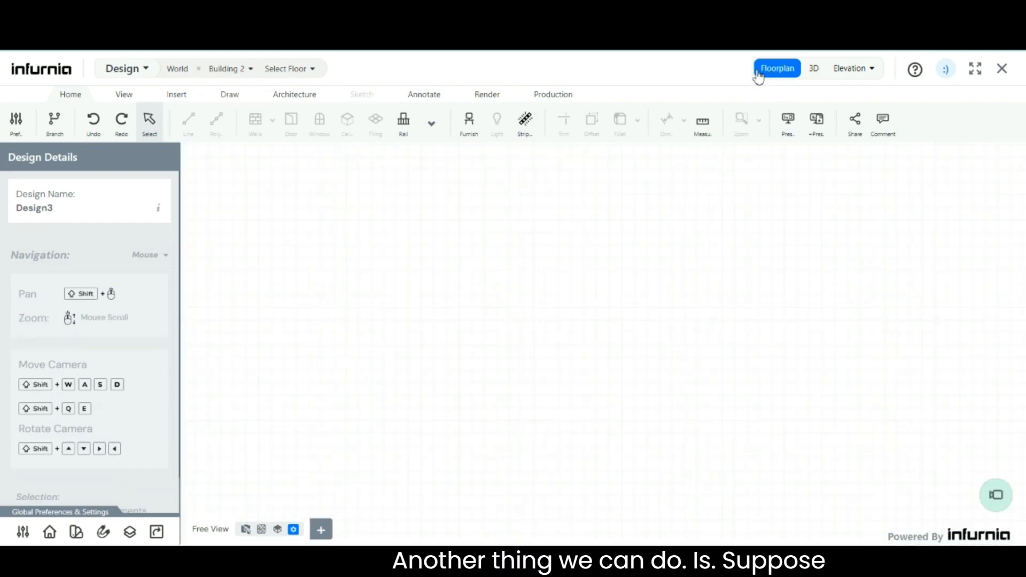
Switch to Building 1 to view its floorplan, and return to the World level.
{"action": "left_click", "coordinate": [249, 69]}
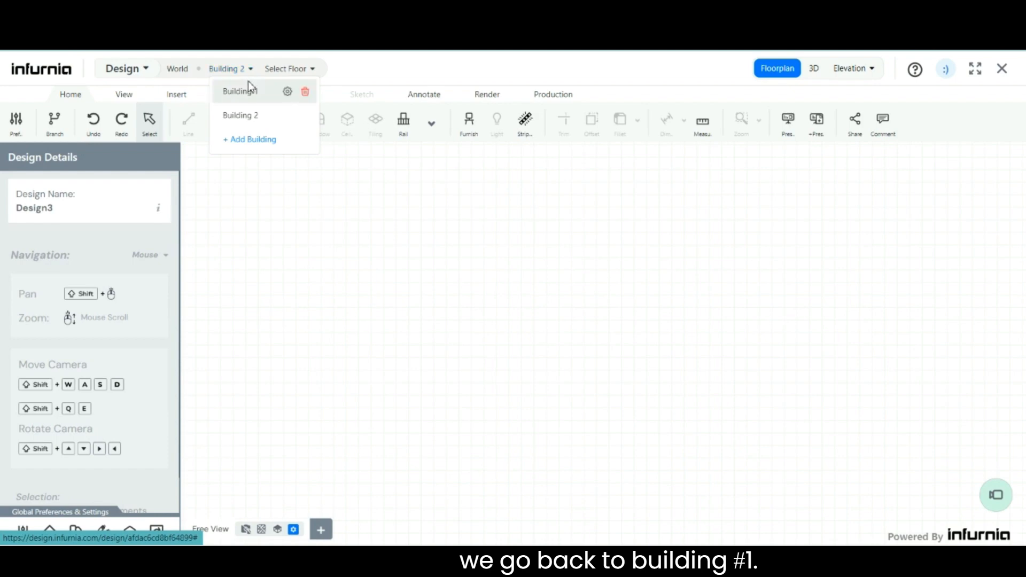
{"action": "left_click", "coordinate": [249, 90]}
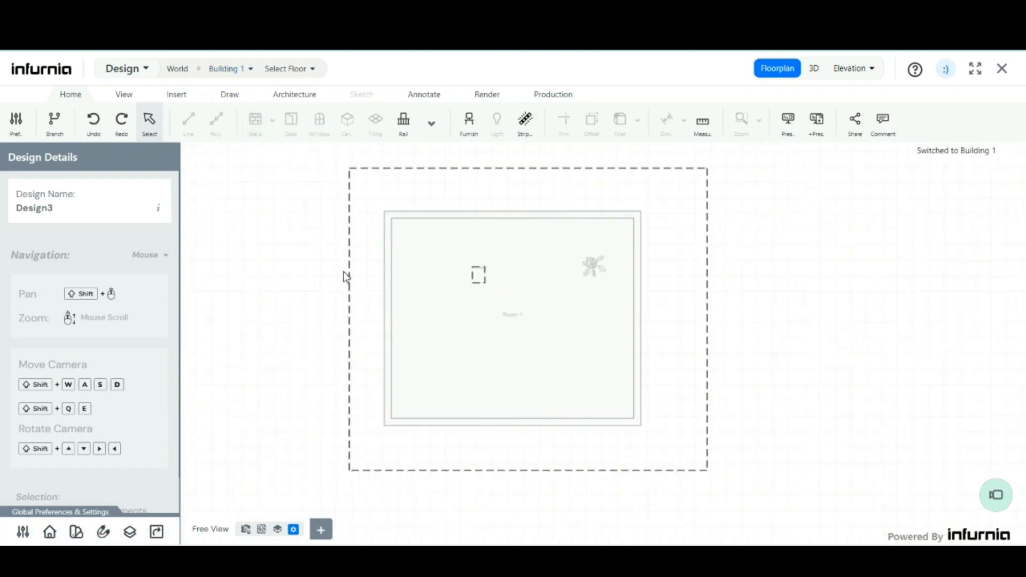
{"action": "scroll", "coordinate": [344, 276], "scroll_direction": "down", "scroll_amount": 2}
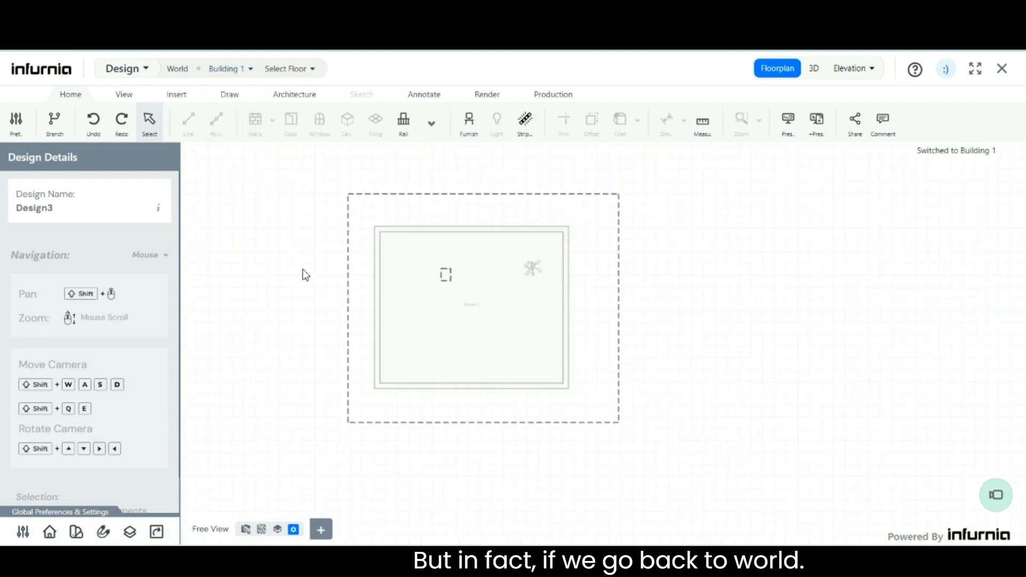
{"action": "left_click", "coordinate": [176, 69]}
{"action": "scroll", "coordinate": [374, 262], "scroll_direction": "down", "scroll_amount": 2}
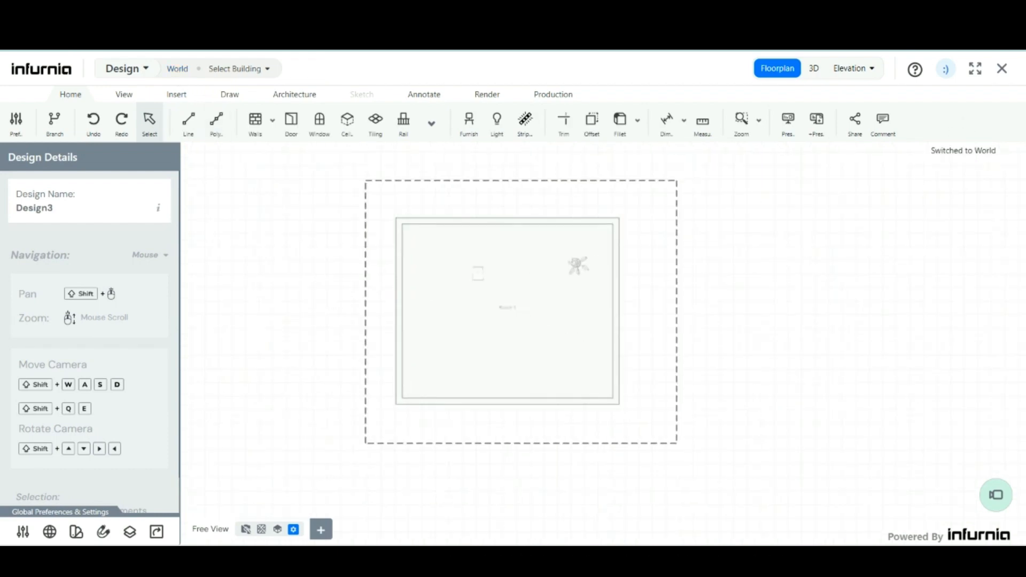
{"action": "scroll", "coordinate": [559, 327], "scroll_direction": "down", "scroll_amount": 1}
{"action": "scroll", "coordinate": [412, 222], "scroll_direction": "up", "scroll_amount": 1}
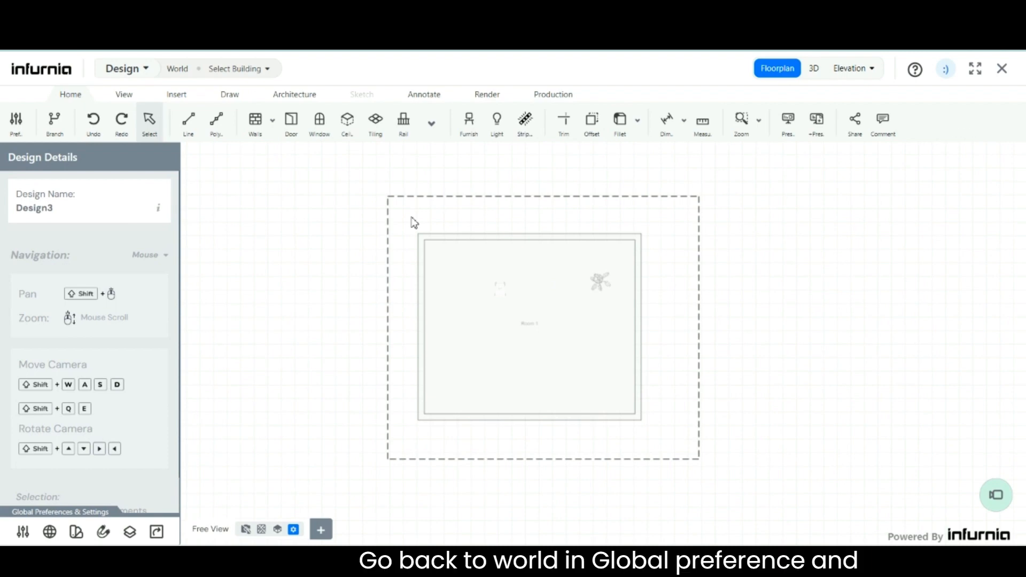
Create a copy of Building 1 through the World settings and view both buildings in 3D.
{"action": "left_click", "coordinate": [51, 533]}
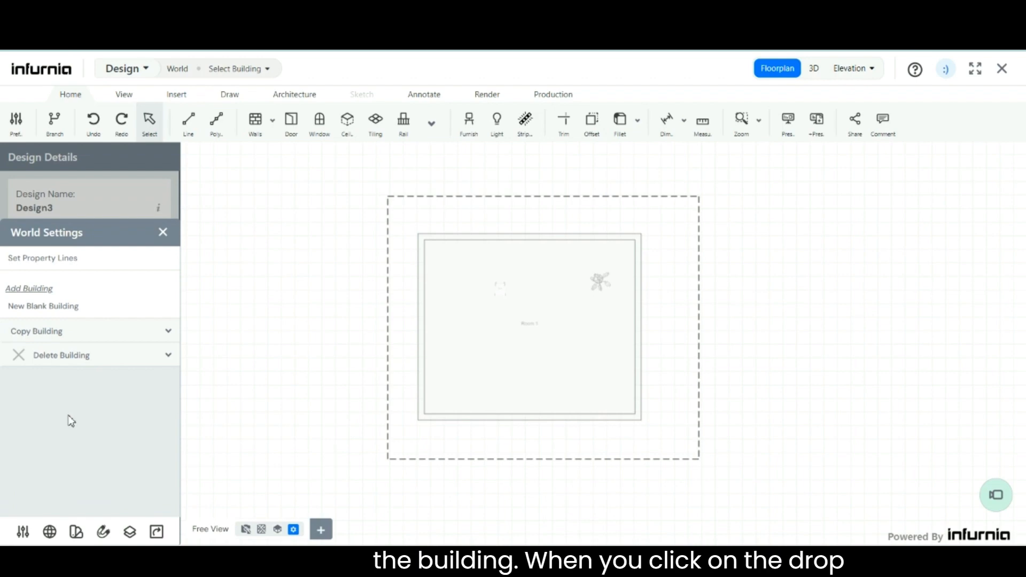
{"action": "left_click", "coordinate": [160, 337]}
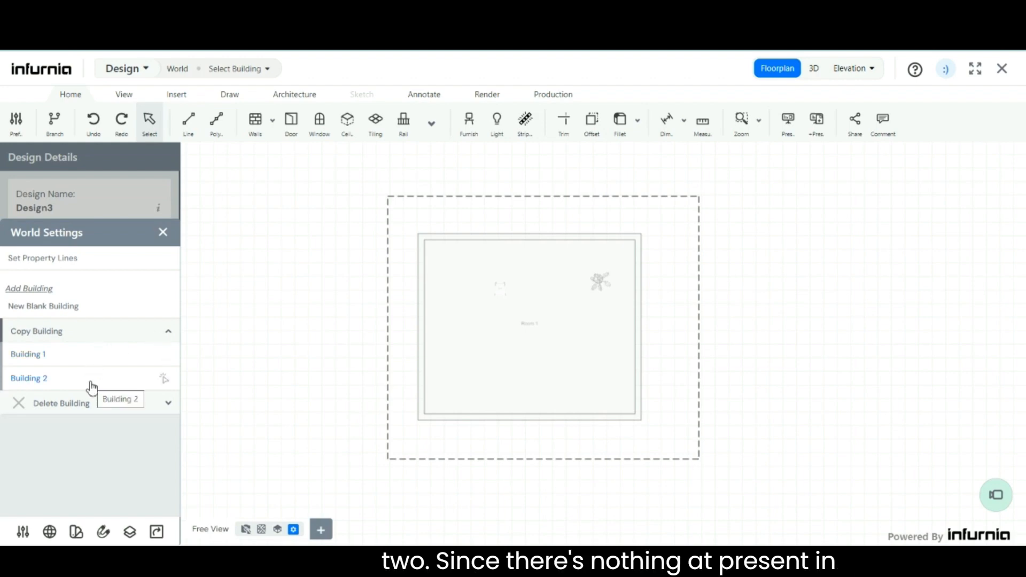
{"action": "left_click", "coordinate": [49, 358]}
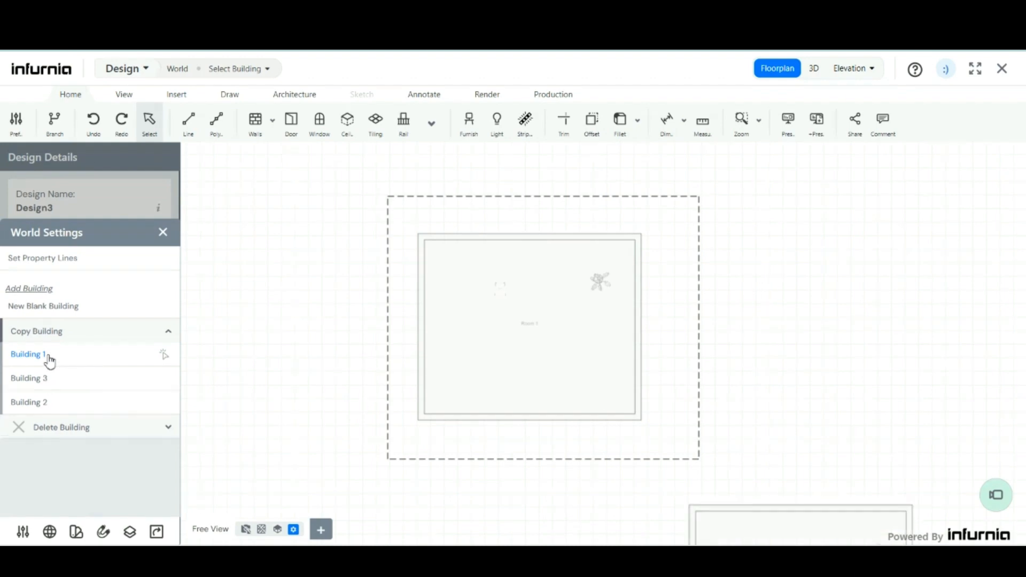
{"action": "scroll", "coordinate": [450, 202], "scroll_direction": "down", "scroll_amount": 1}
{"action": "scroll", "coordinate": [450, 202], "scroll_direction": "down", "scroll_amount": 3}
{"action": "scroll", "coordinate": [611, 467], "scroll_direction": "up", "scroll_amount": 4}
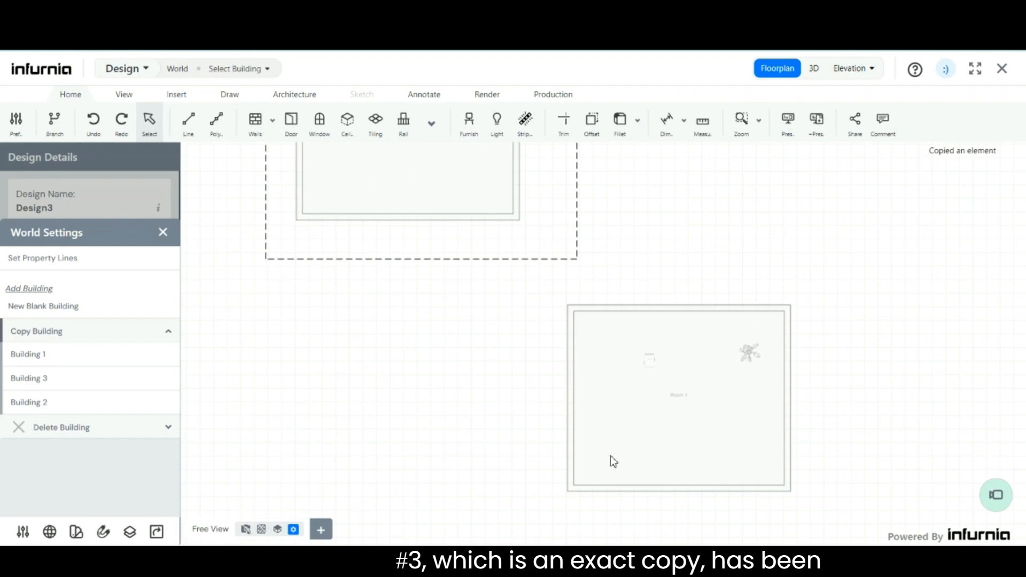
{"action": "scroll", "coordinate": [717, 475], "scroll_direction": "up", "scroll_amount": 1}
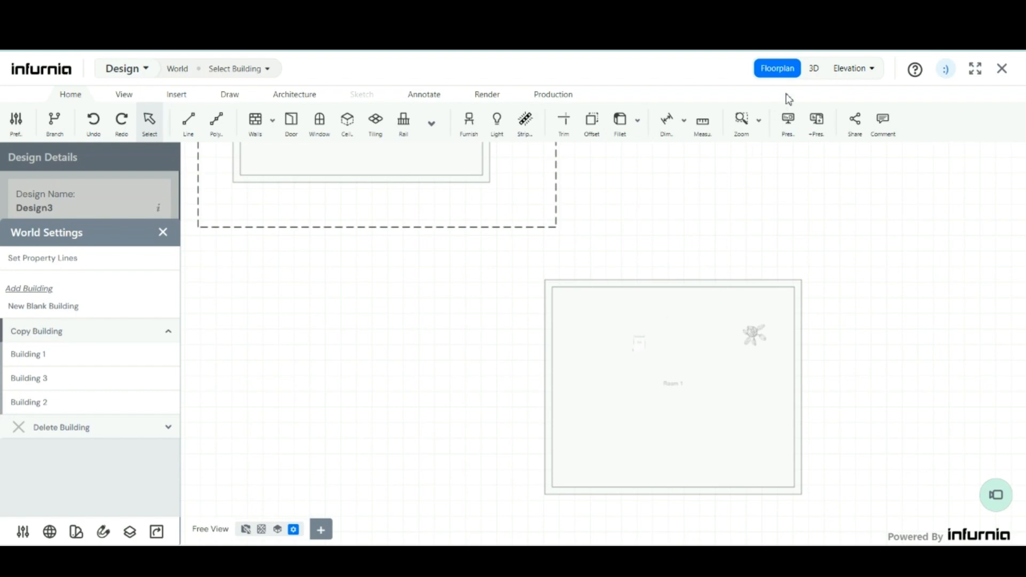
{"action": "left_click", "coordinate": [812, 69]}
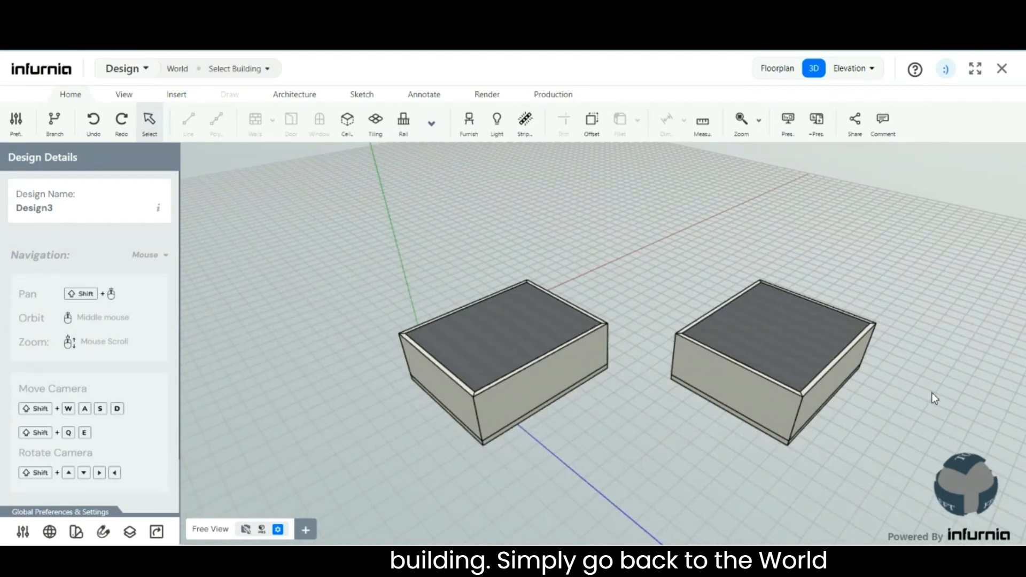
Delete Building 3, the copy of Building 1, through the World settings.
{"action": "left_click", "coordinate": [48, 532]}
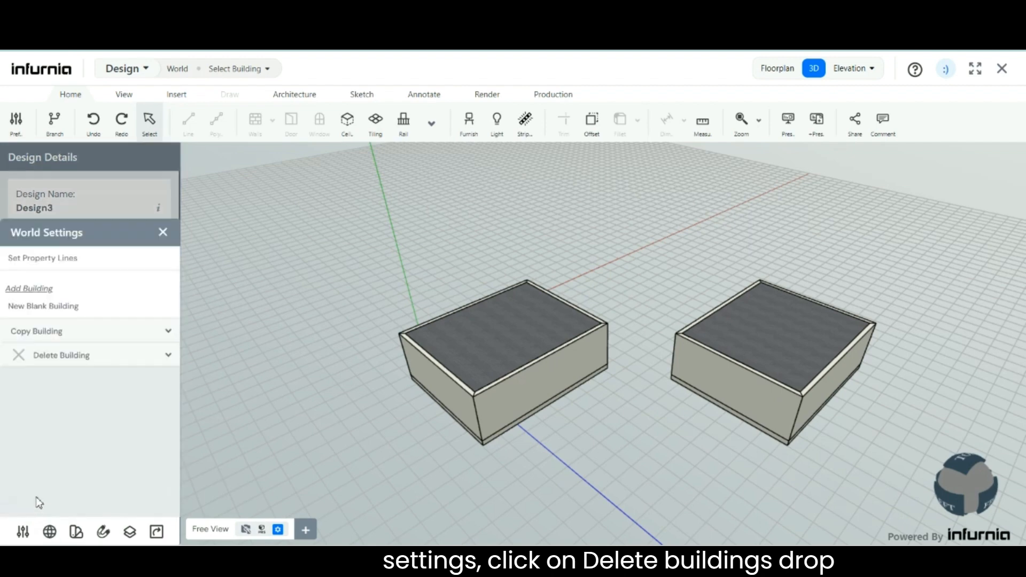
{"action": "left_click", "coordinate": [169, 363]}
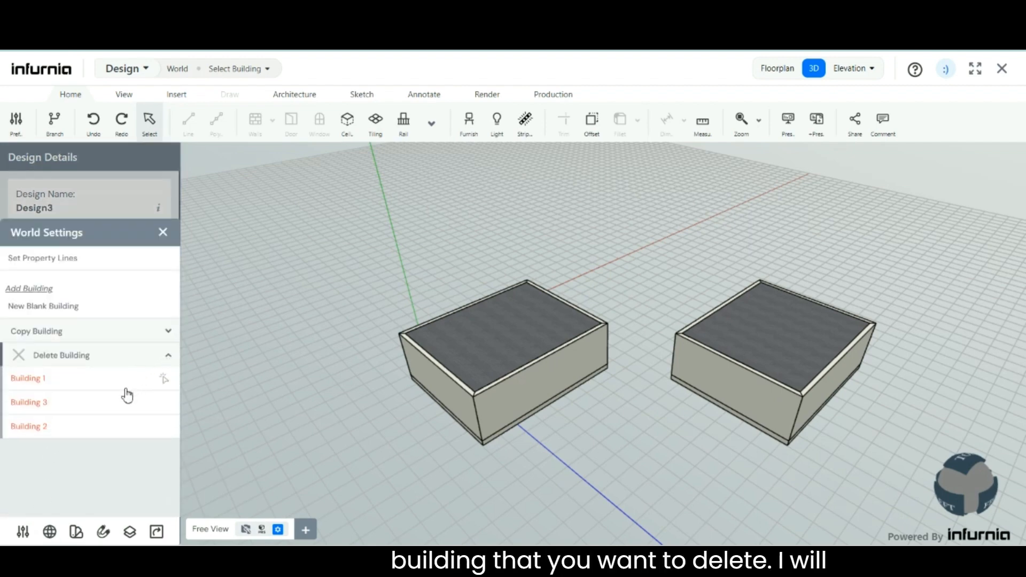
{"action": "left_click", "coordinate": [39, 404]}
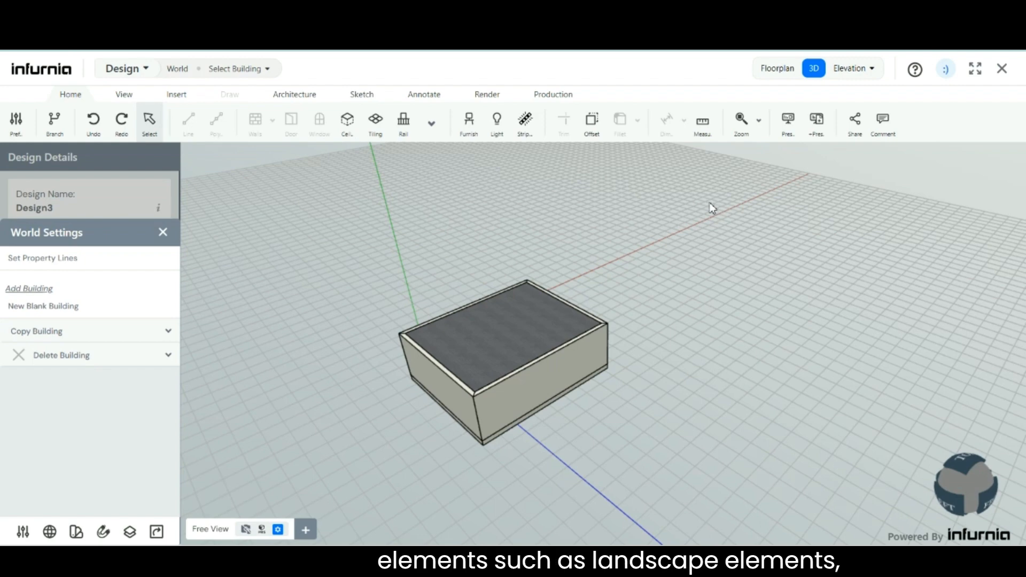
{"action": "scroll", "coordinate": [325, 314], "scroll_direction": "up", "scroll_amount": 3}
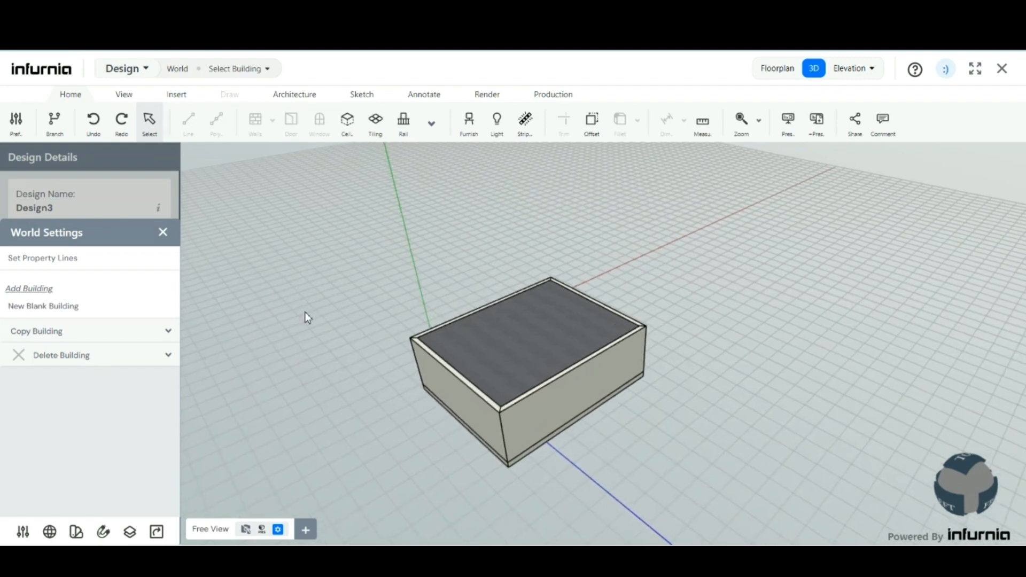
{"action": "scroll", "coordinate": [726, 278], "scroll_direction": "down", "scroll_amount": 1}
{"action": "scroll", "coordinate": [246, 258], "scroll_direction": "up", "scroll_amount": 2}
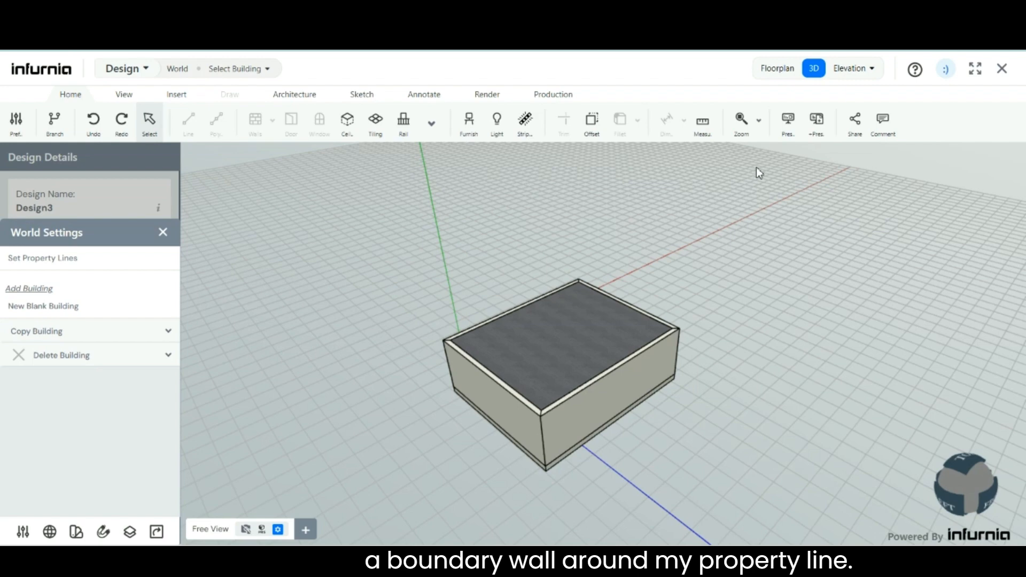
Draw a closed boundary wall along the four property lines in the World floorplan, using the 230mm composite and 2700 height.
{"action": "left_click", "coordinate": [766, 73]}
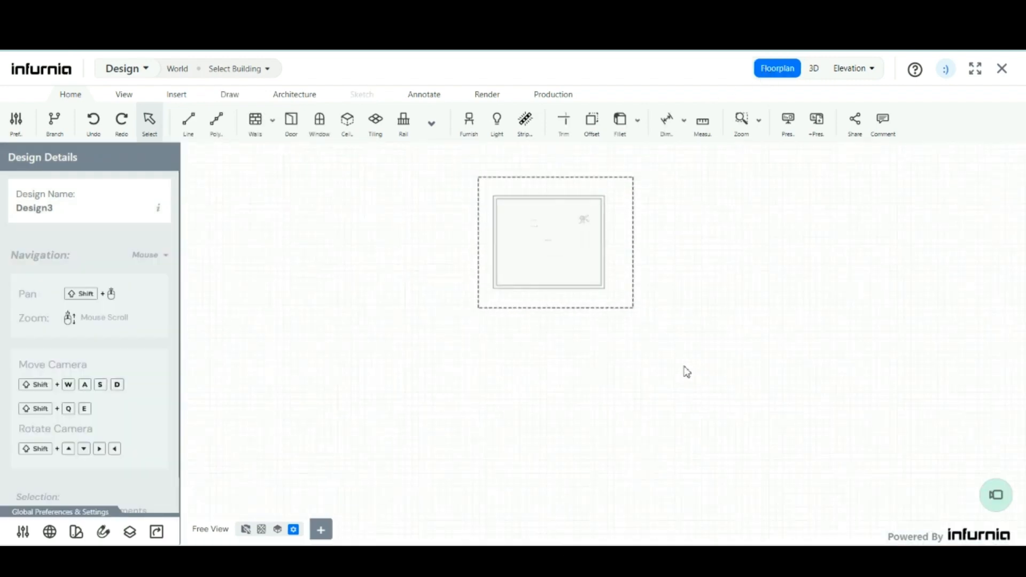
{"action": "left_click", "coordinate": [419, 176]}
{"action": "left_click", "coordinate": [658, 175]}
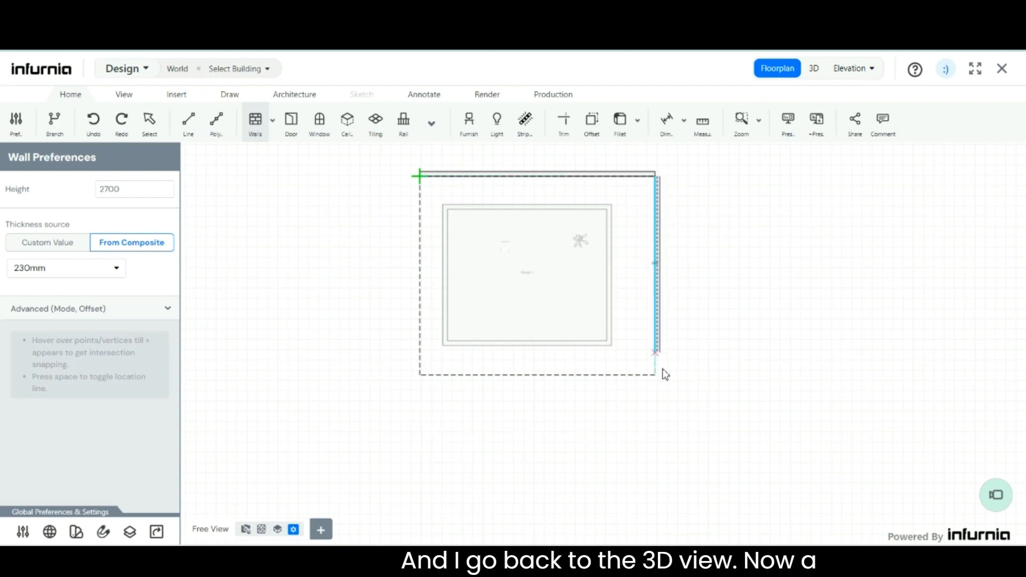
{"action": "left_click", "coordinate": [656, 376]}
{"action": "left_click", "coordinate": [411, 377]}
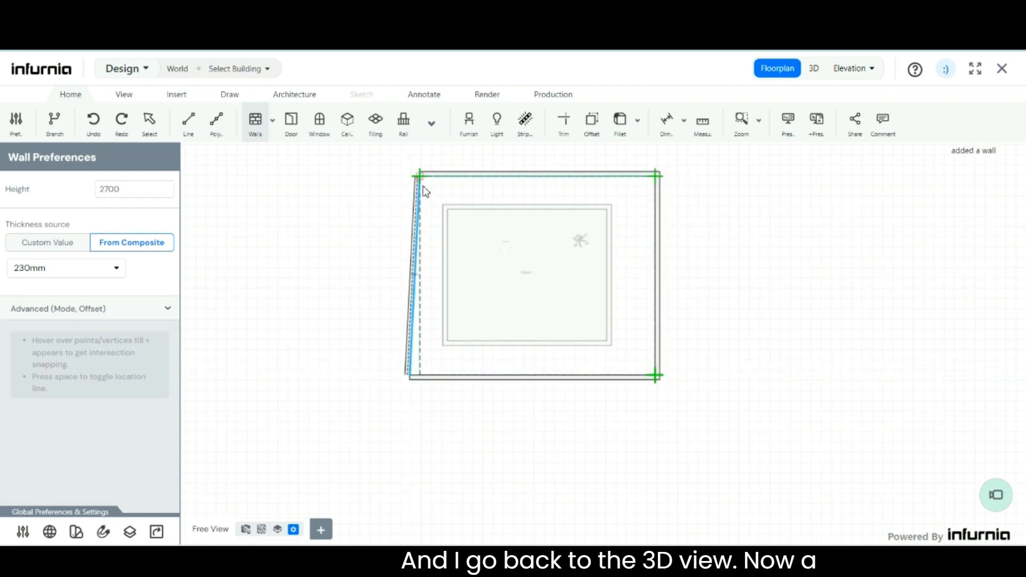
{"action": "left_click", "coordinate": [420, 175]}
View the boundary wall around the building in 3D.
{"action": "left_click", "coordinate": [814, 68]}
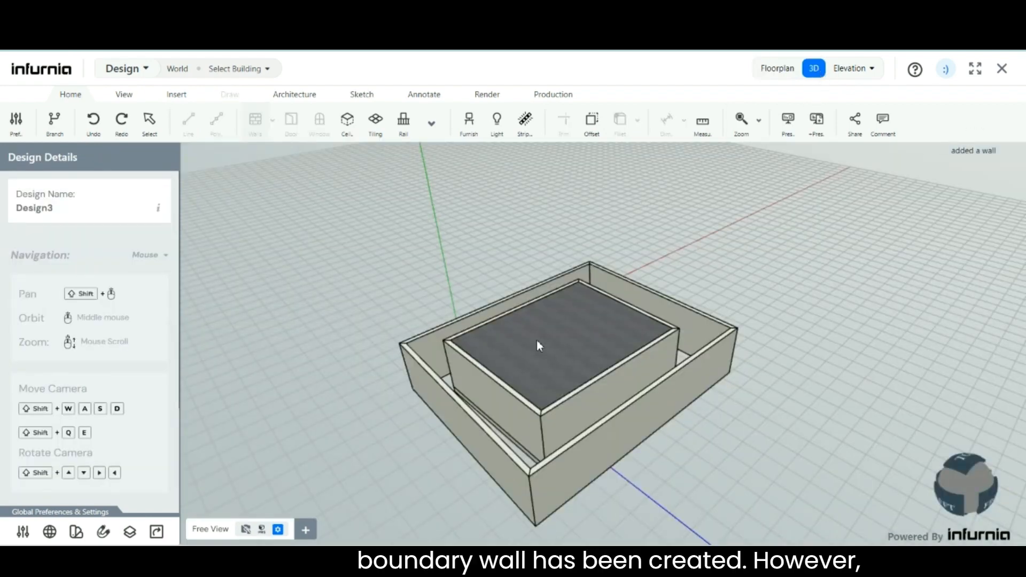
{"action": "scroll", "coordinate": [534, 340], "scroll_direction": "down", "scroll_amount": 2}
{"action": "scroll", "coordinate": [586, 466], "scroll_direction": "up", "scroll_amount": 3}
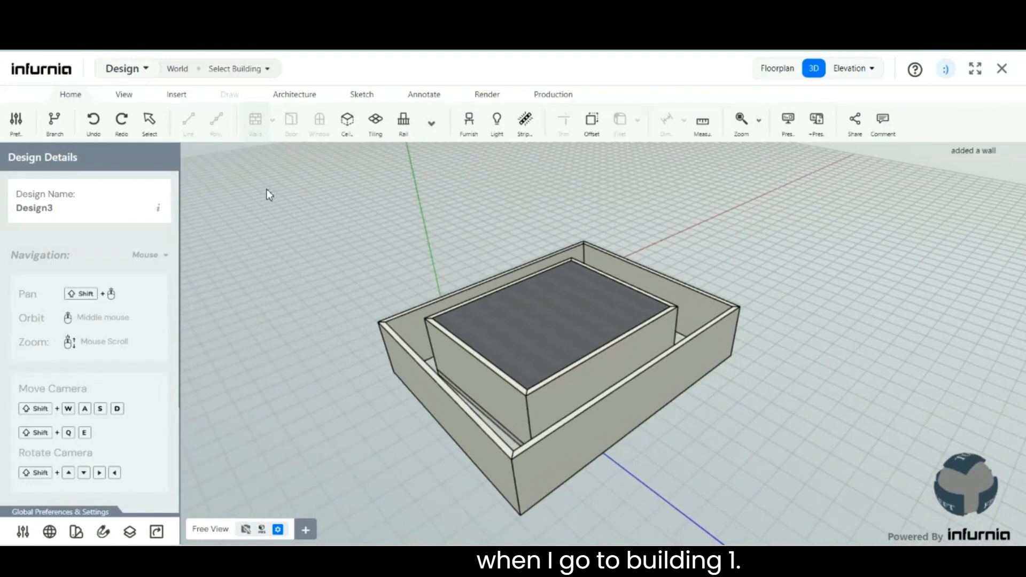
Switch to Building 1 to check its 3D view without the World elements, and return to the World level.
{"action": "left_click", "coordinate": [259, 68]}
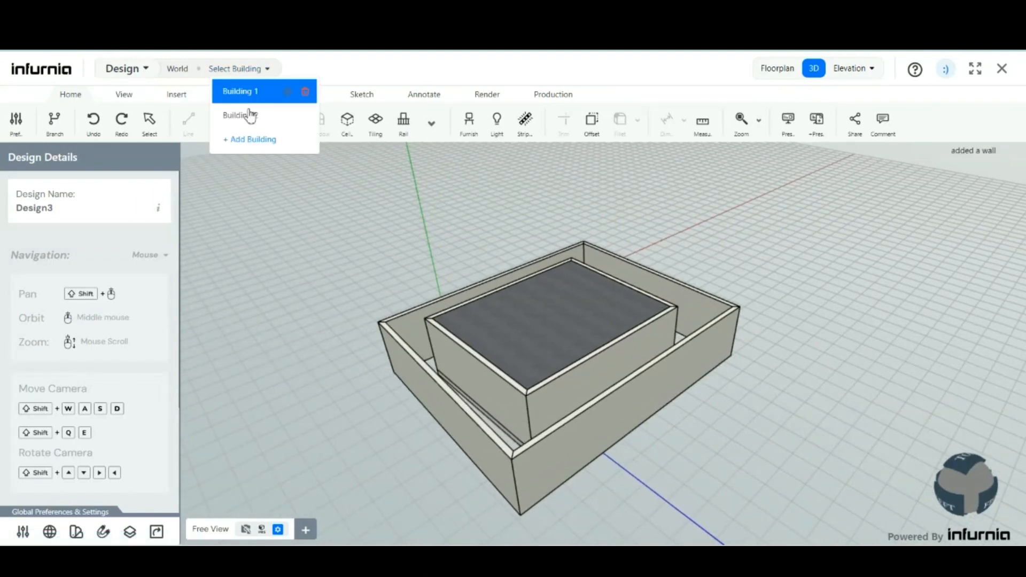
{"action": "left_click", "coordinate": [247, 92]}
{"action": "scroll", "coordinate": [310, 275], "scroll_direction": "down", "scroll_amount": 1}
{"action": "scroll", "coordinate": [639, 291], "scroll_direction": "up", "scroll_amount": 1}
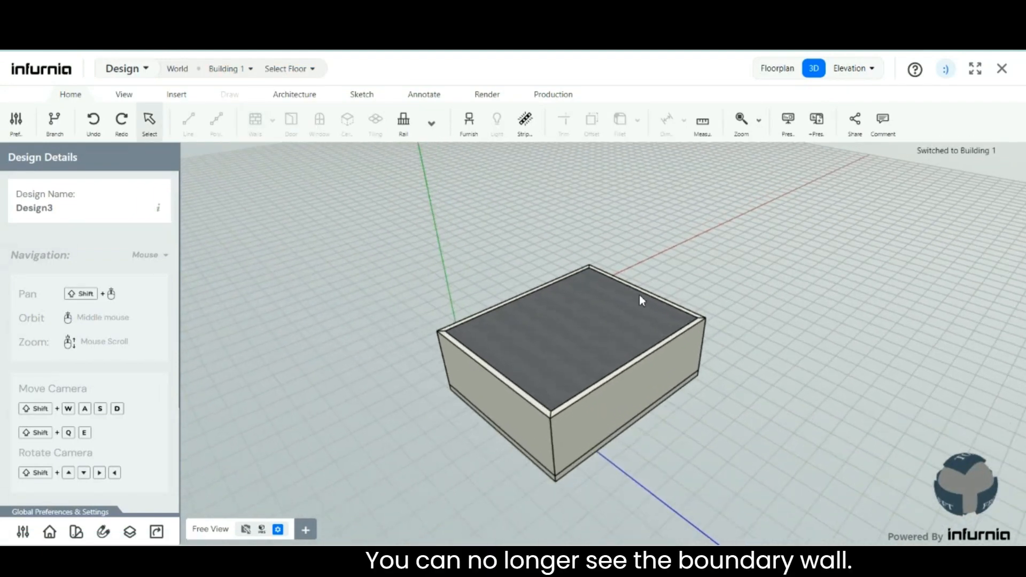
{"action": "scroll", "coordinate": [639, 297], "scroll_direction": "up", "scroll_amount": 1}
{"action": "scroll", "coordinate": [640, 297], "scroll_direction": "down", "scroll_amount": 1}
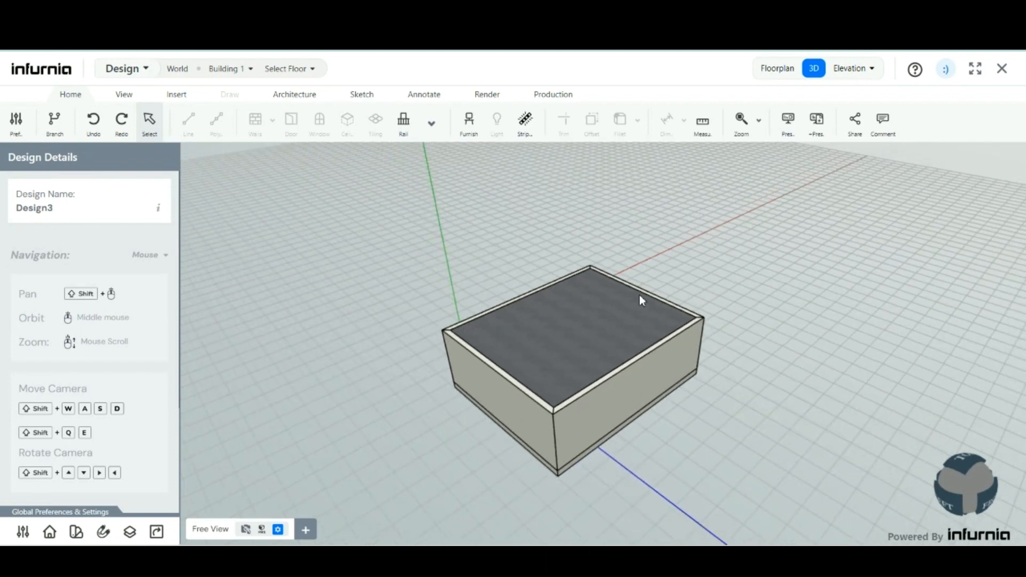
{"action": "left_click", "coordinate": [177, 70]}
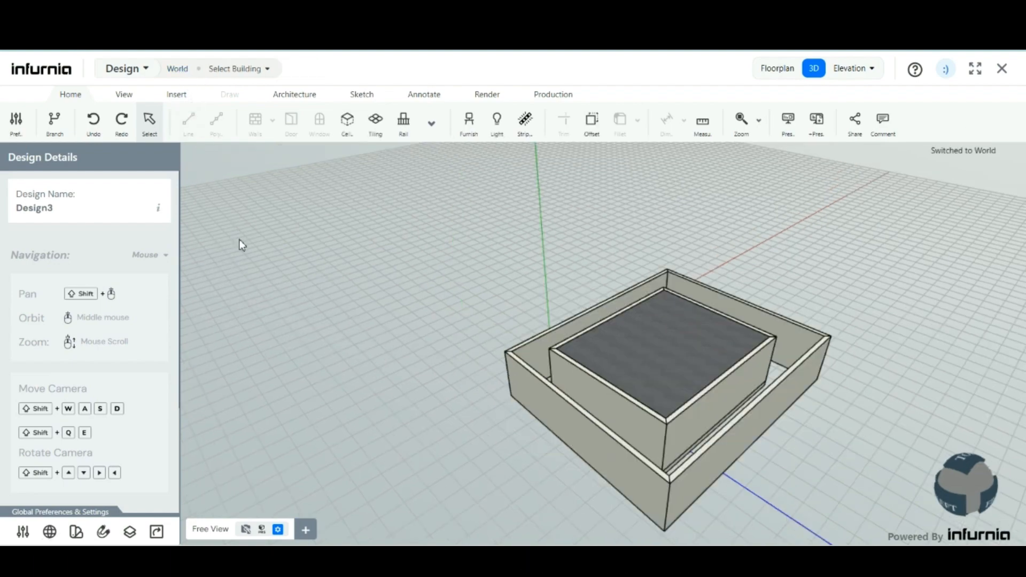